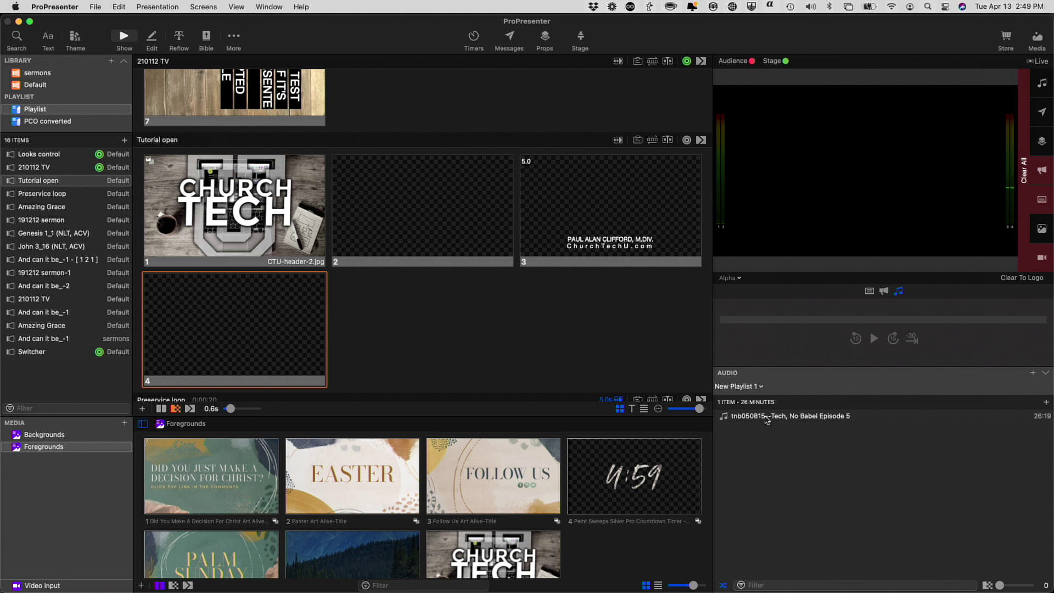
Step: Play the tnb050815 Episode 5 MP3 and put the first Preservice loop slide live
{"action": "left_click", "coordinate": [766, 416]}
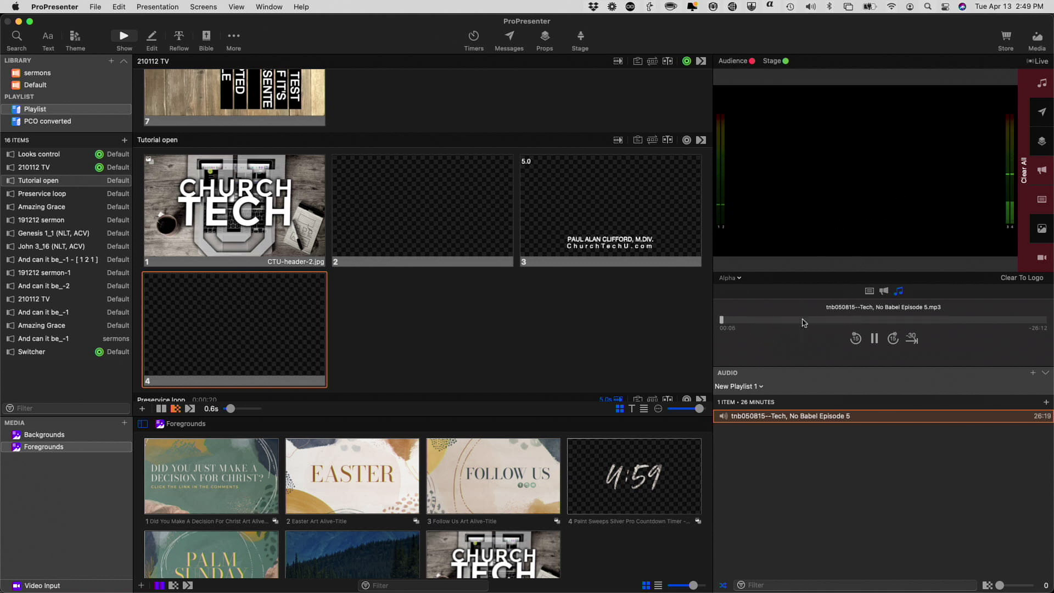
{"action": "scroll", "coordinate": [373, 306], "scroll_direction": "down", "scroll_amount": 10}
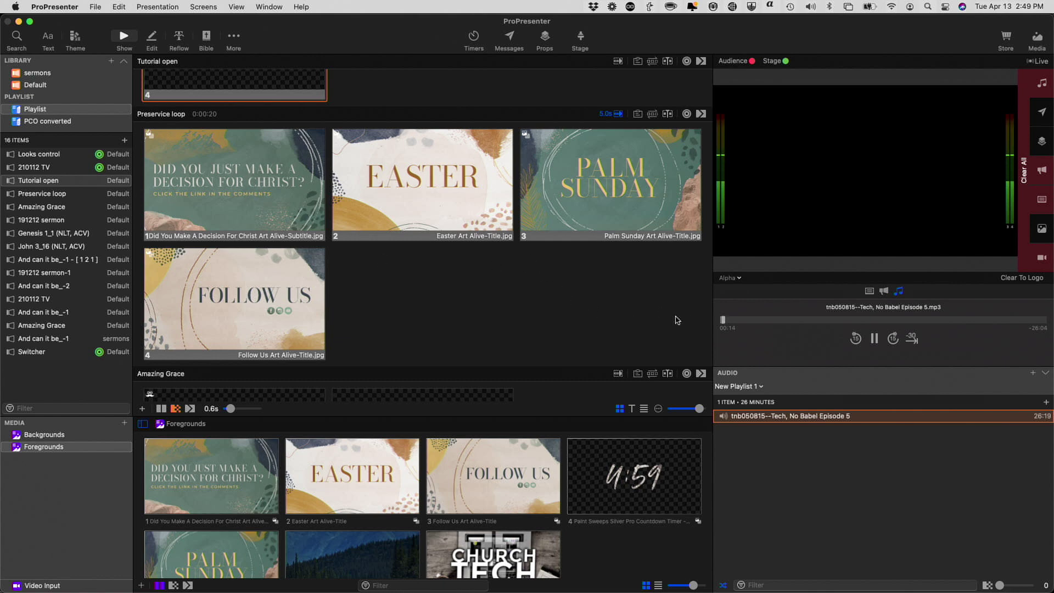
{"action": "left_click", "coordinate": [263, 178]}
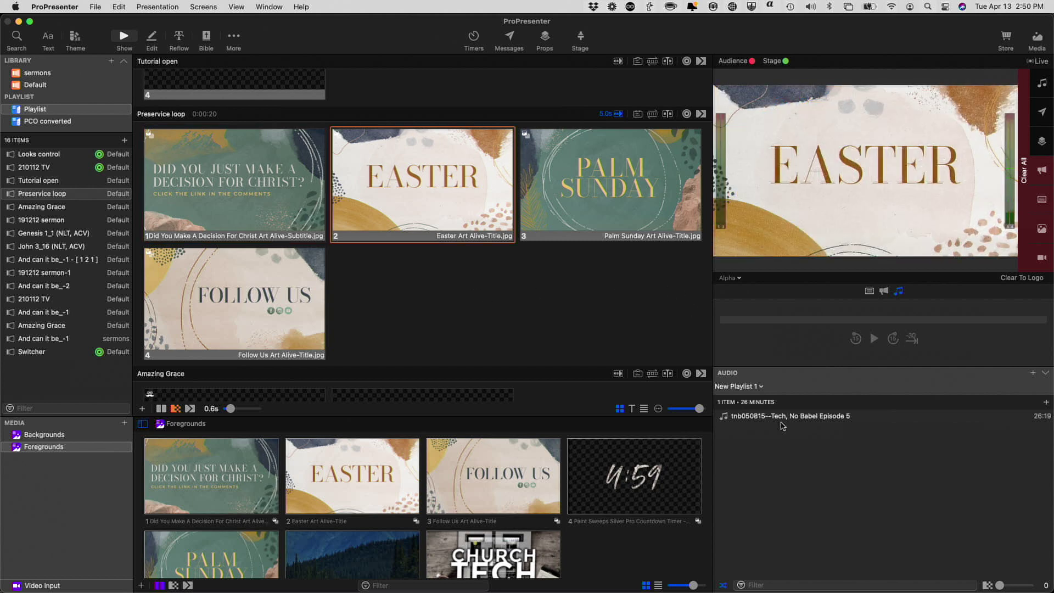
Step: Restart the tnb050815 Episode 5 track from the Audio bin
{"action": "left_click", "coordinate": [785, 418]}
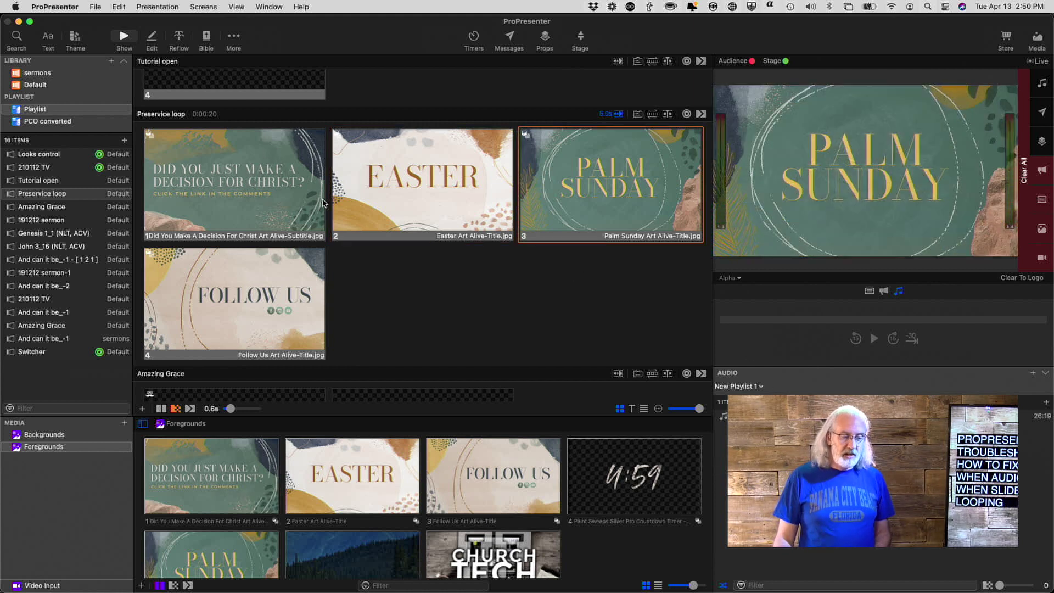
Step: Send Amazing Grace slide 1, "Amazing Grace! How sweet the sound…", to the live output
{"action": "scroll", "coordinate": [275, 286], "scroll_direction": "down", "scroll_amount": 4}
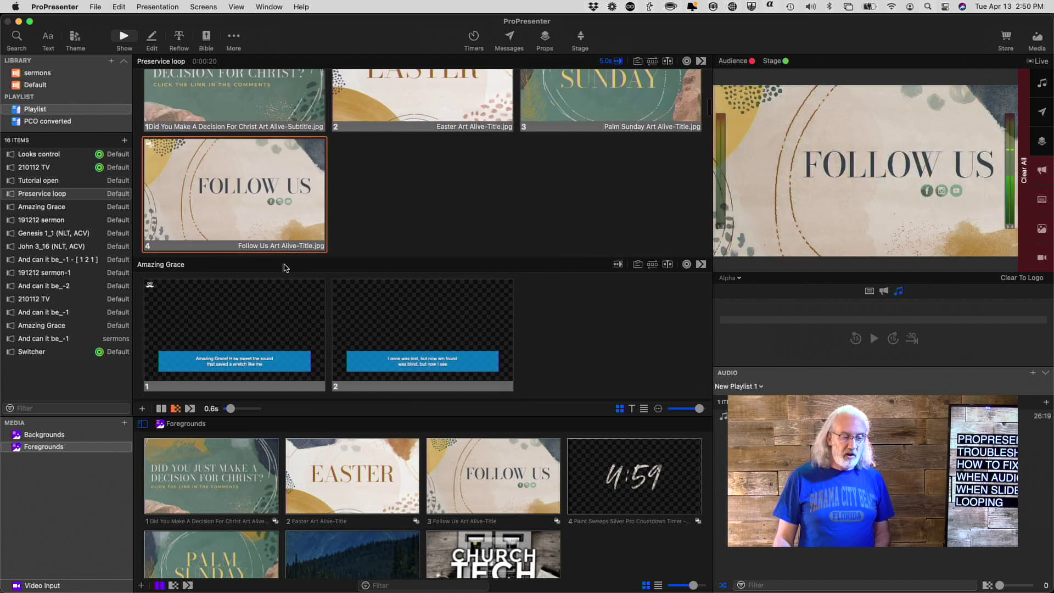
{"action": "left_click", "coordinate": [245, 319]}
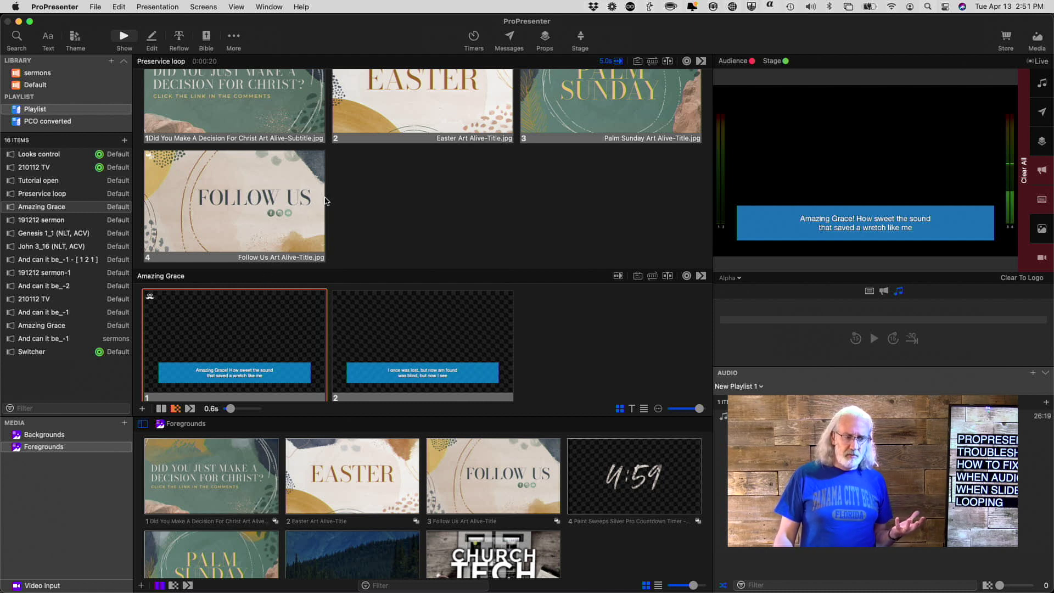
{"action": "scroll", "coordinate": [326, 201], "scroll_direction": "up", "scroll_amount": 3}
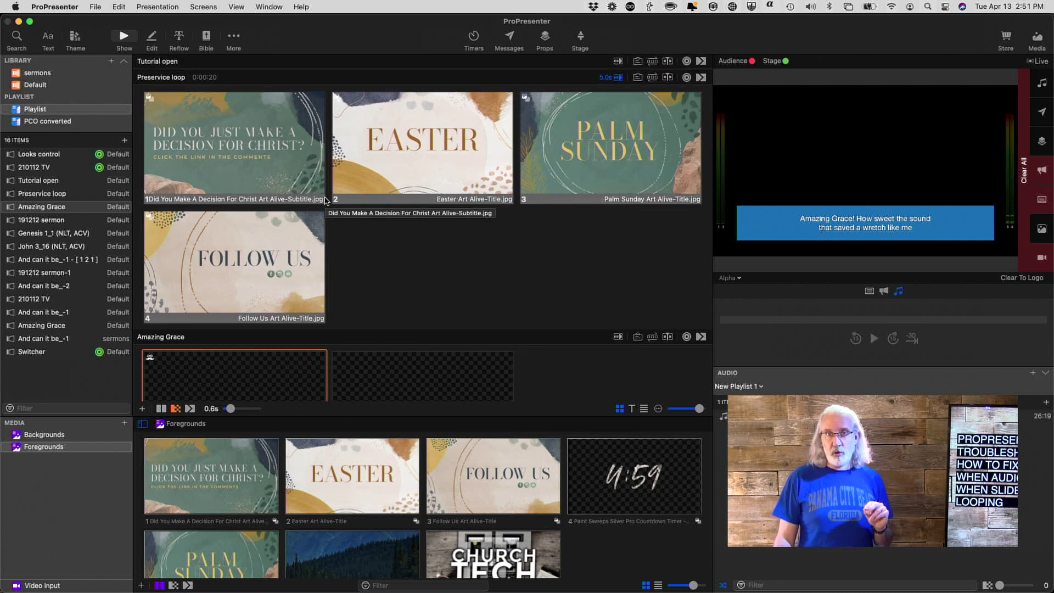
{"action": "scroll", "coordinate": [325, 201], "scroll_direction": "down", "scroll_amount": 1}
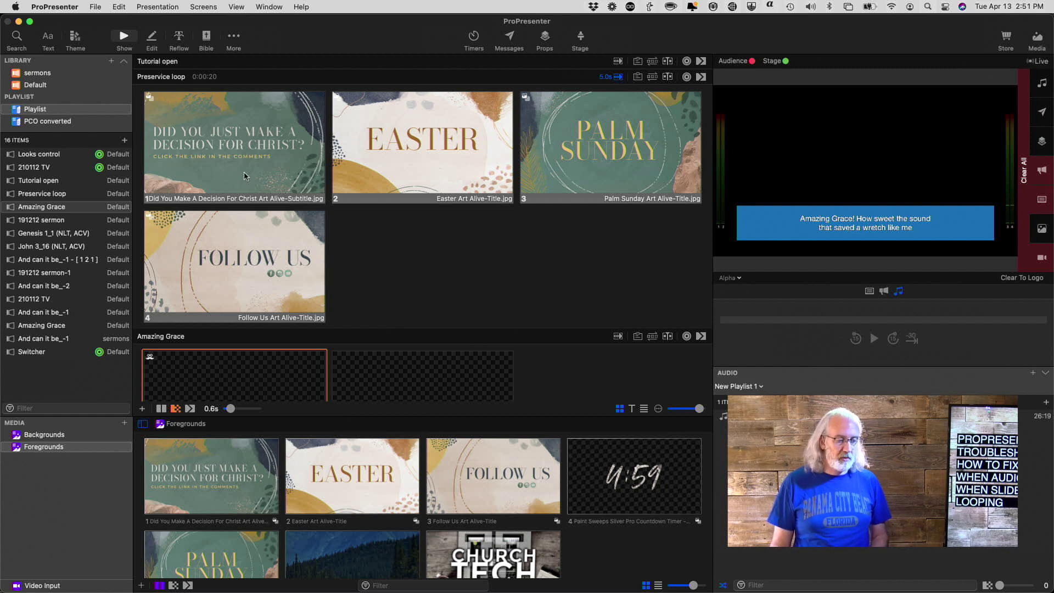
Step: Put the Decision For Christ loop slide live and advance the output to Easter
{"action": "scroll", "coordinate": [249, 173], "scroll_direction": "up", "scroll_amount": 2}
{"action": "scroll", "coordinate": [249, 172], "scroll_direction": "up", "scroll_amount": 1}
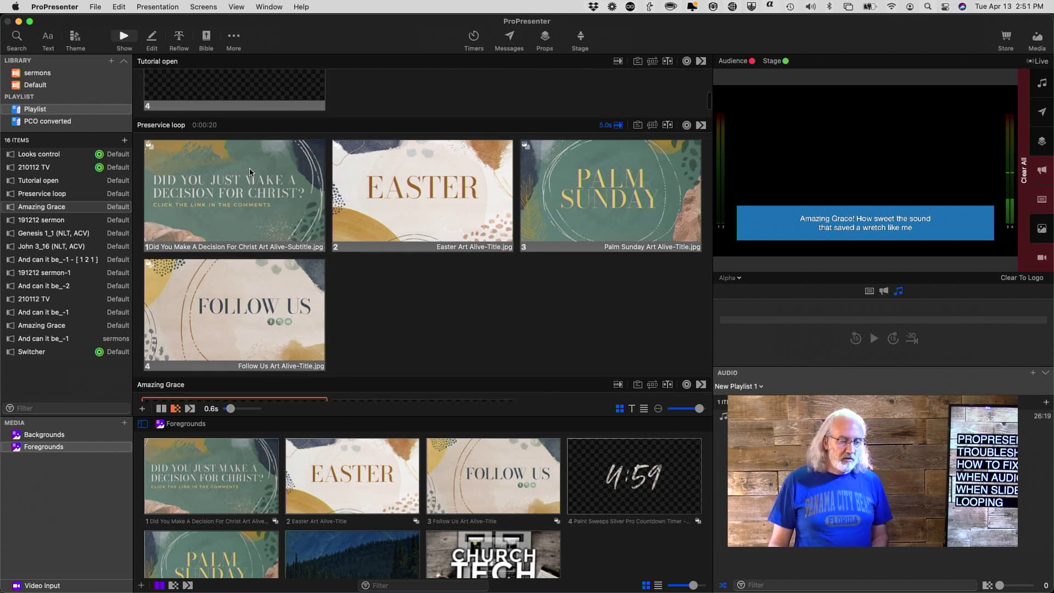
{"action": "left_click", "coordinate": [234, 163]}
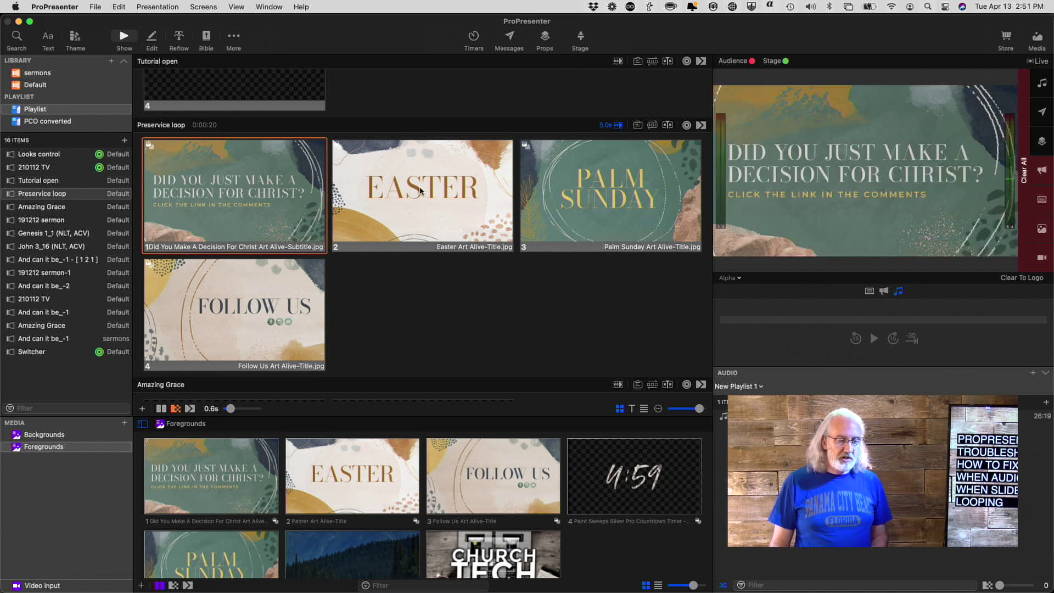
{"action": "left_click", "coordinate": [483, 185]}
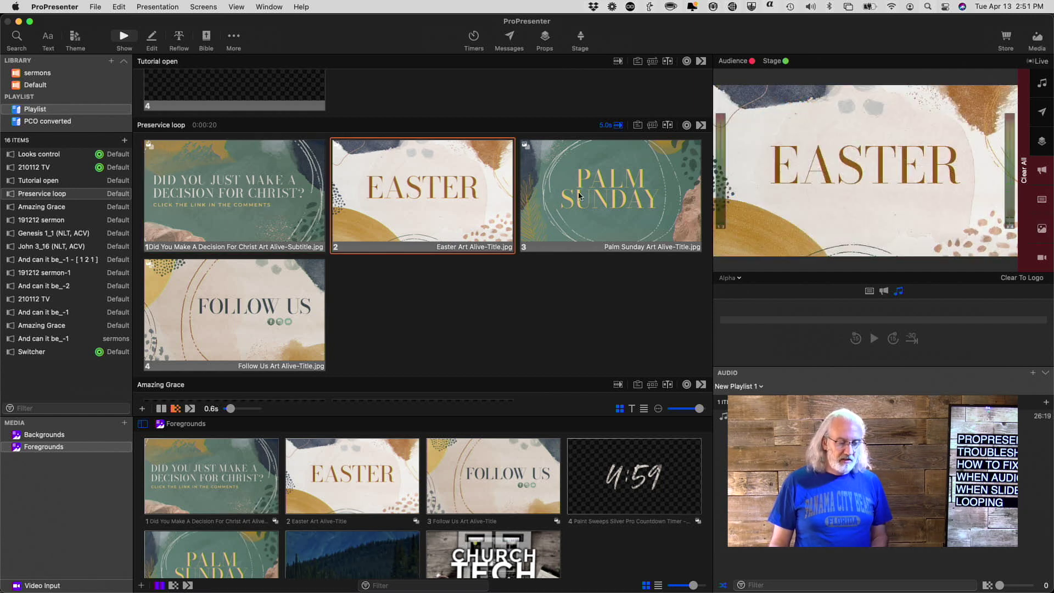
Step: Set the Decision For Christ slide's Media Action Behavior to Background
{"action": "right_click", "coordinate": [199, 190]}
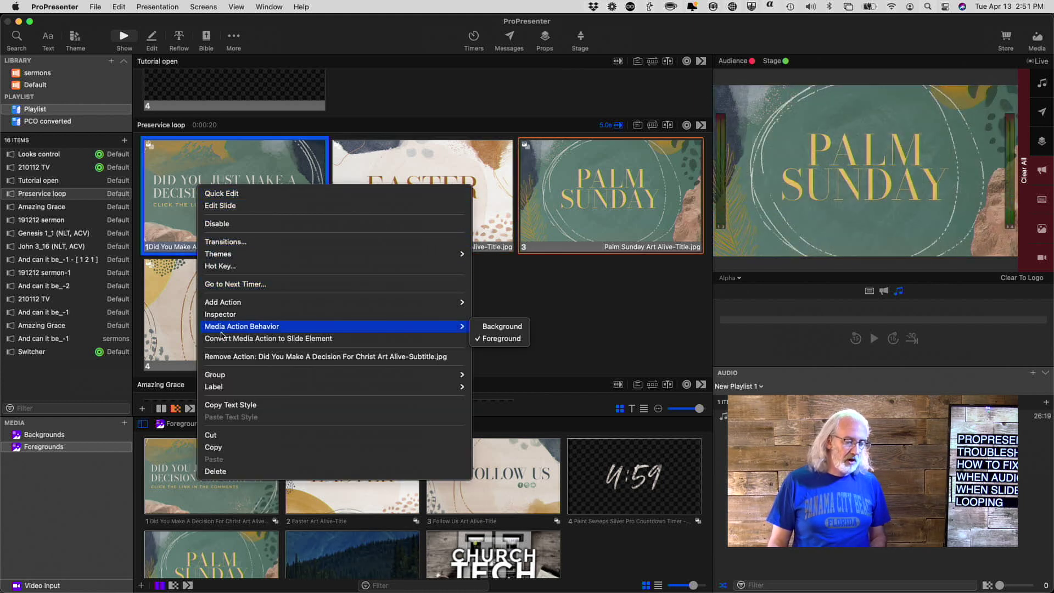
{"action": "mouse_move", "coordinate": [223, 330]}
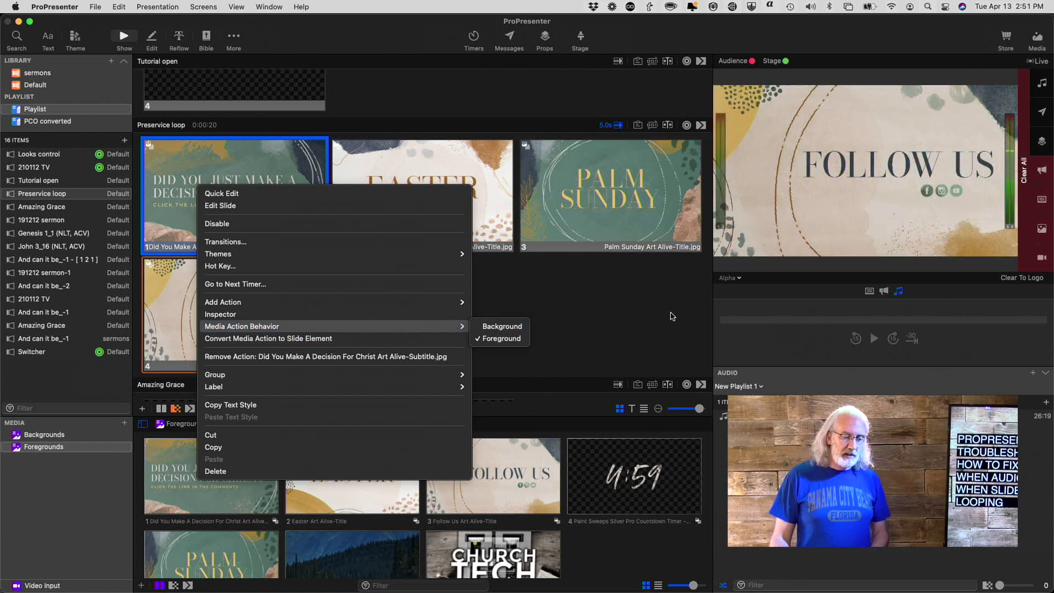
{"action": "left_click", "coordinate": [520, 325]}
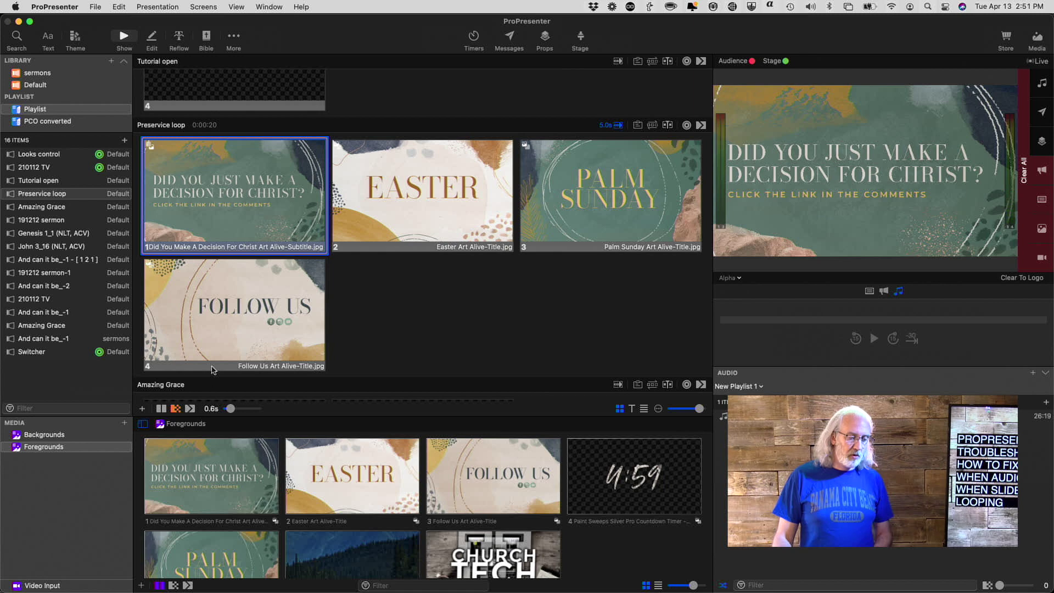
Step: Put Decision For Christ live, then layer the first Amazing Grace lyric over its background image
{"action": "scroll", "coordinate": [208, 367], "scroll_direction": "down", "scroll_amount": 4}
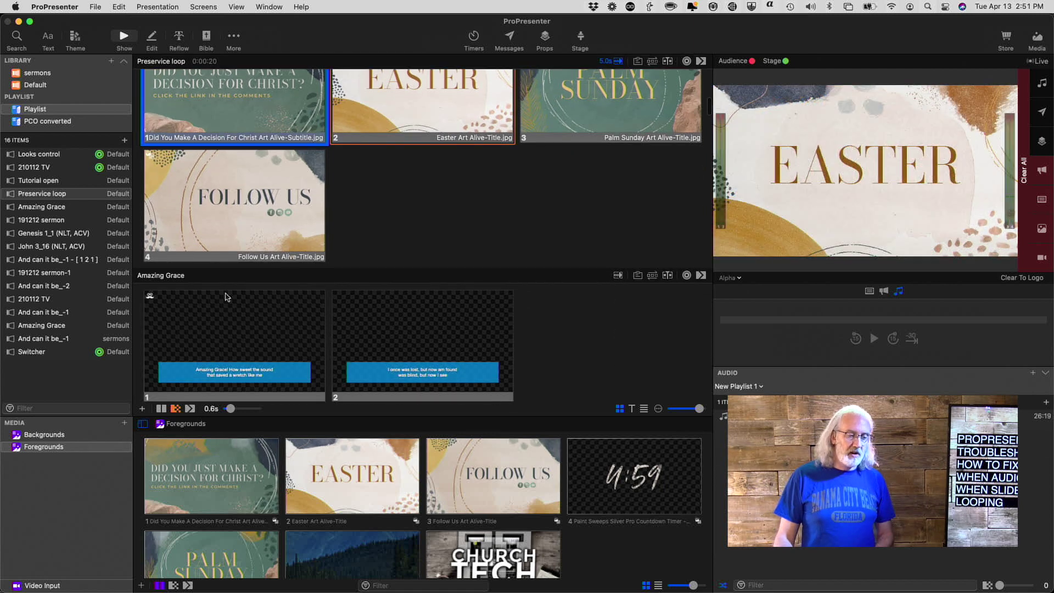
{"action": "left_click", "coordinate": [249, 116]}
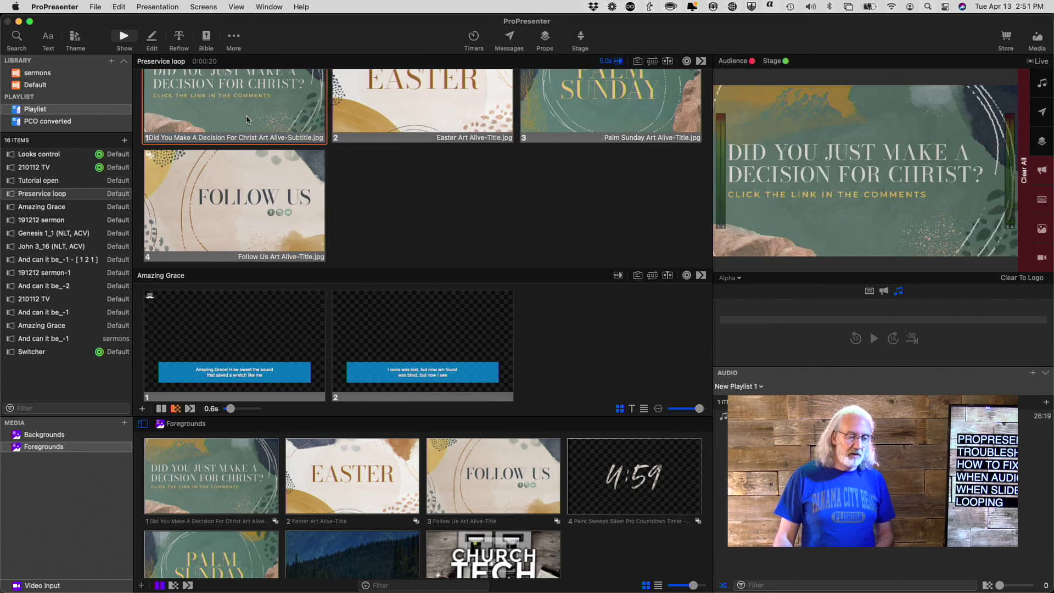
{"action": "left_click", "coordinate": [219, 320]}
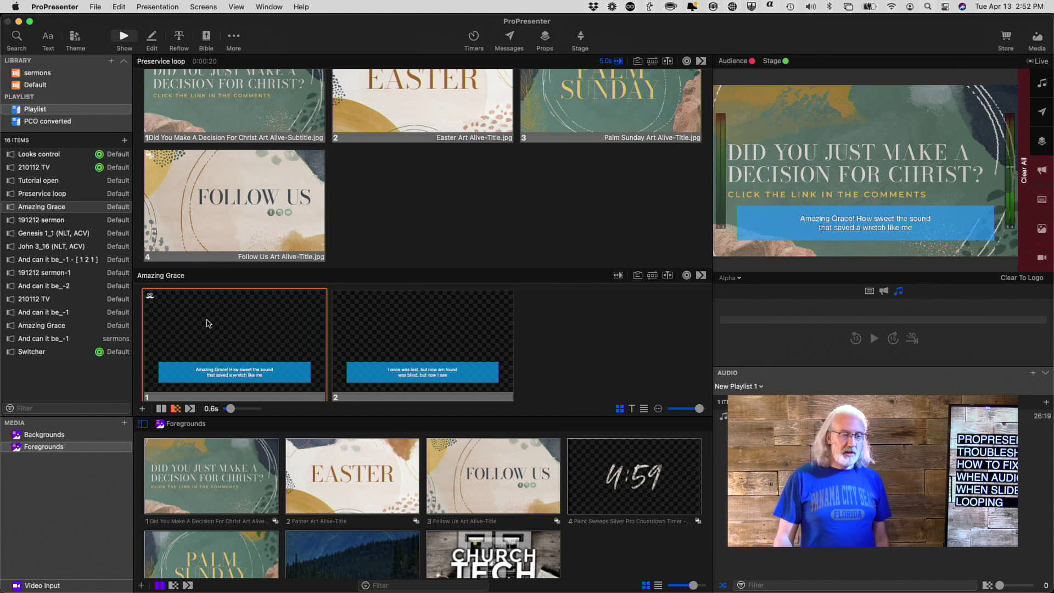
{"action": "scroll", "coordinate": [417, 183], "scroll_direction": "up", "scroll_amount": 4}
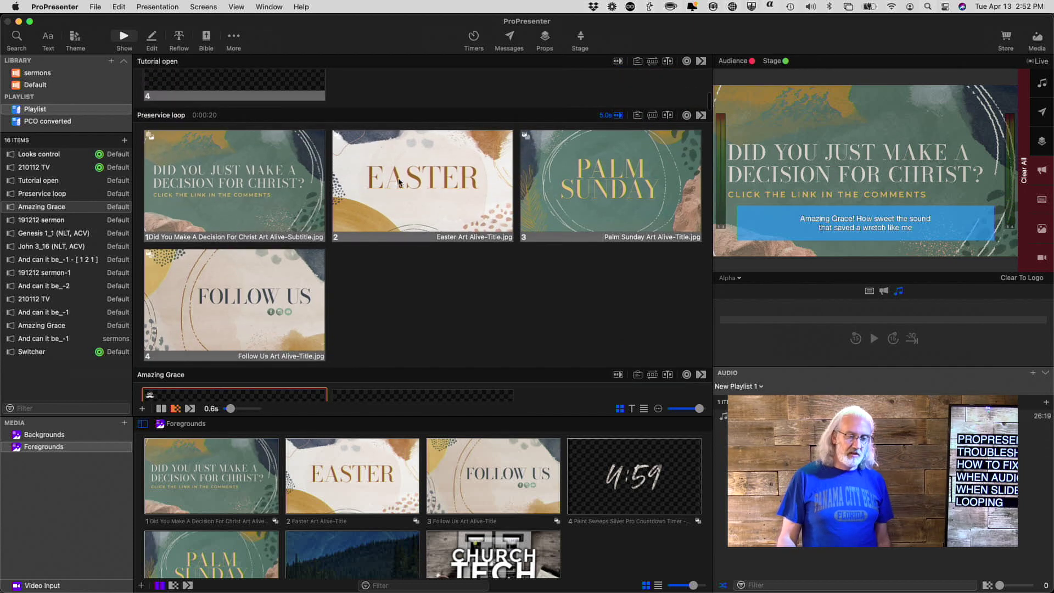
{"action": "right_click", "coordinate": [224, 200]}
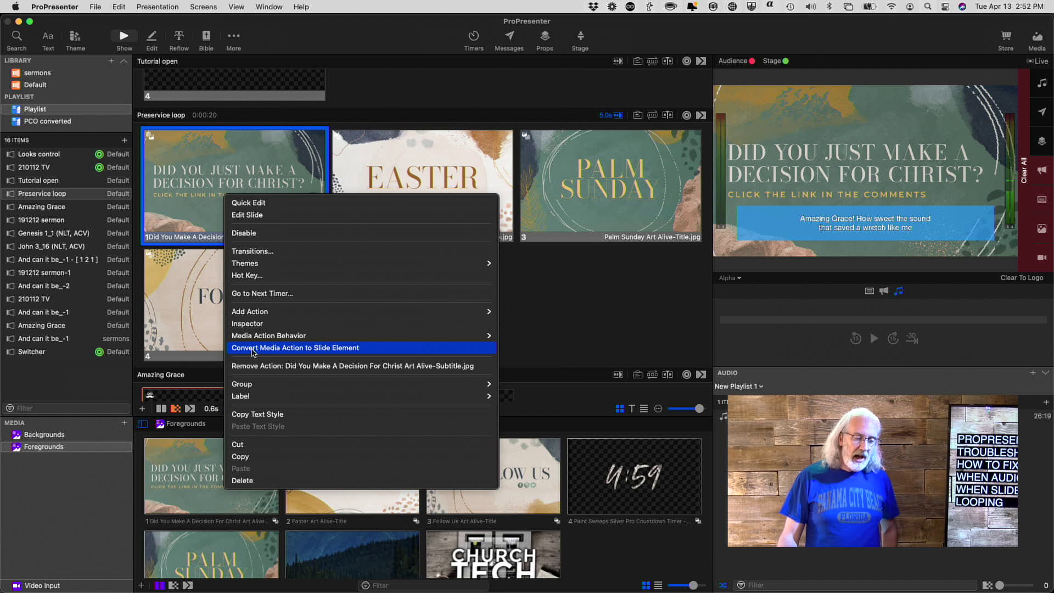
Step: Convert the Decision For Christ media to a slide element and clear the background under the lyric
{"action": "left_click", "coordinate": [252, 349]}
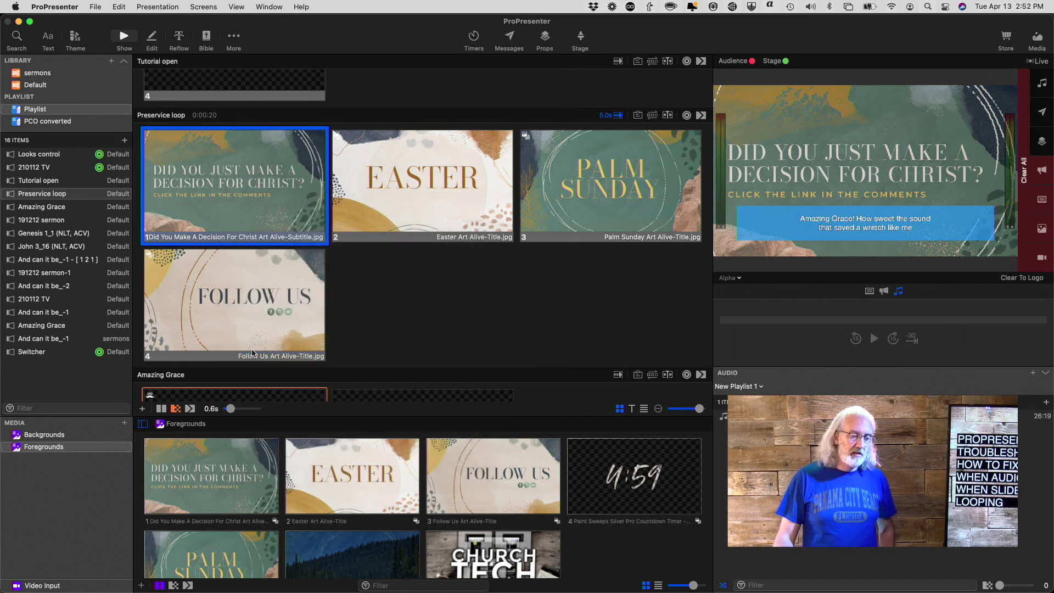
{"action": "left_click", "coordinate": [240, 183]}
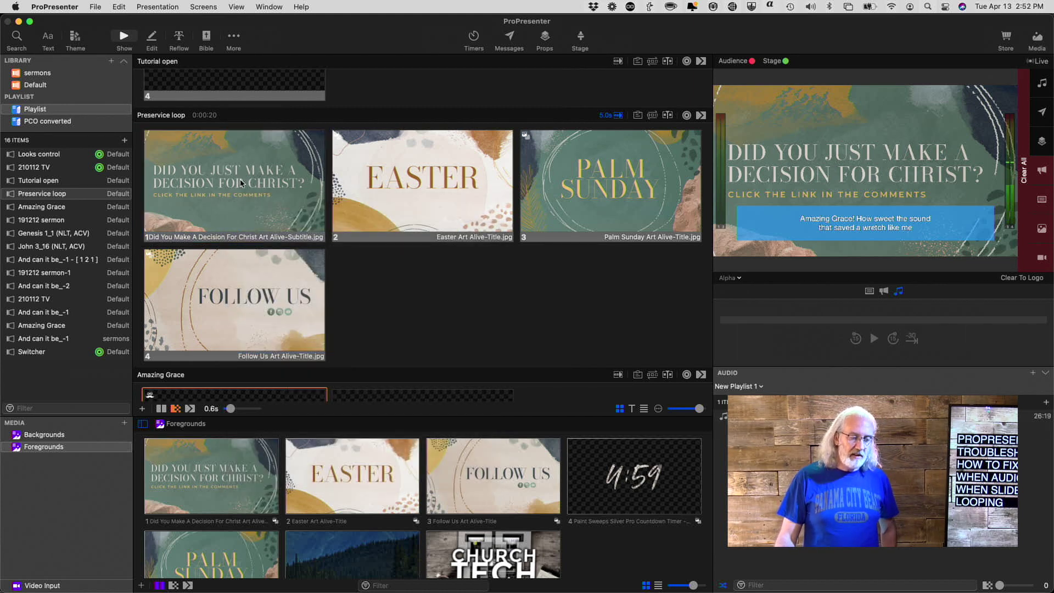
{"action": "scroll", "coordinate": [240, 183], "scroll_direction": "down", "scroll_amount": 4}
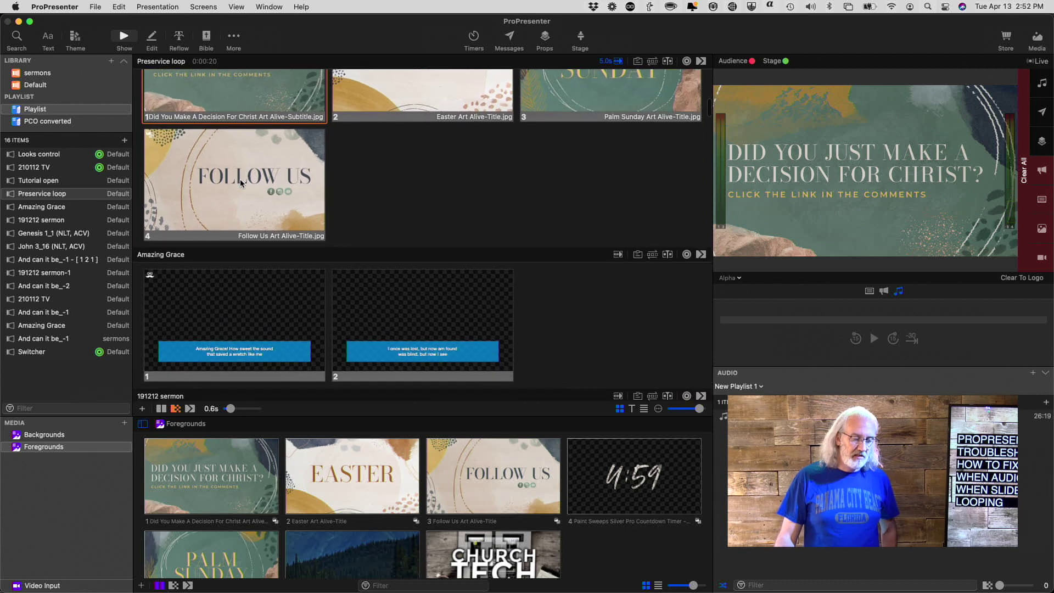
{"action": "left_click", "coordinate": [214, 295]}
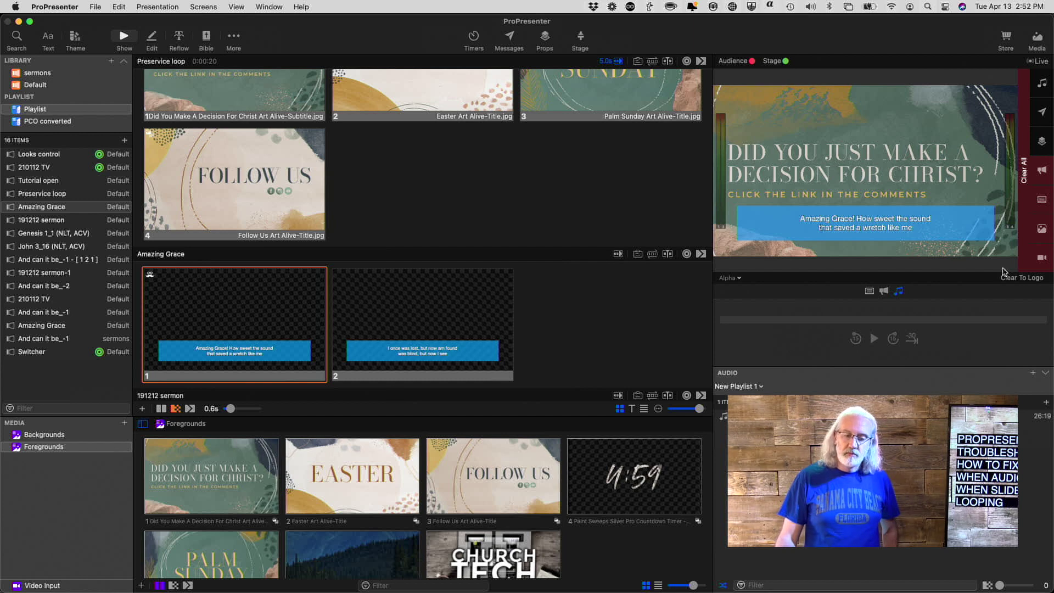
{"action": "left_click", "coordinate": [1041, 228]}
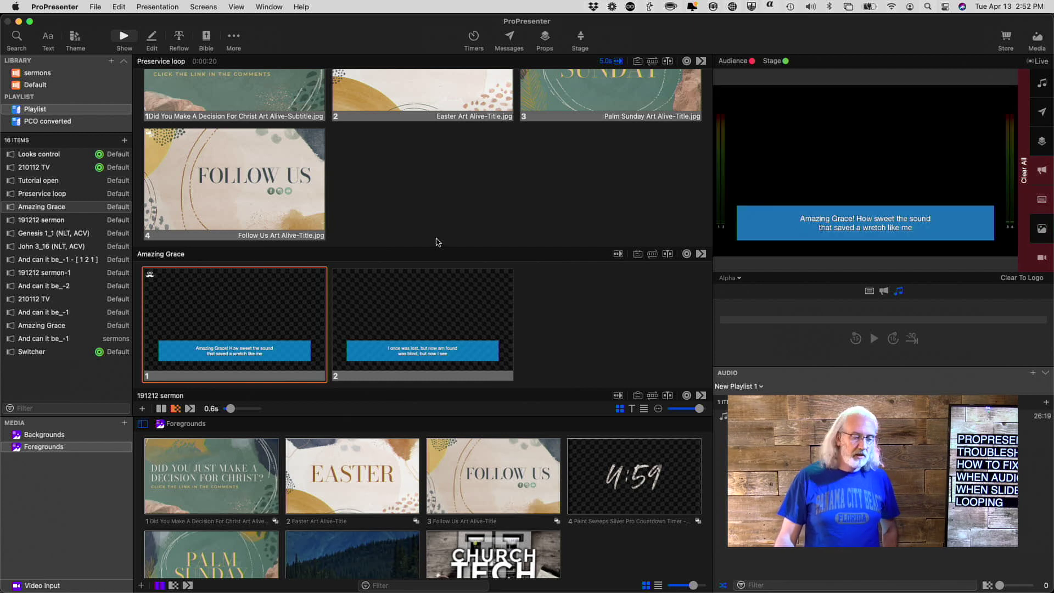
Step: Briefly send Decision For Christ live, then put the first Amazing Grace lyric back on output
{"action": "scroll", "coordinate": [377, 226], "scroll_direction": "up", "scroll_amount": 3}
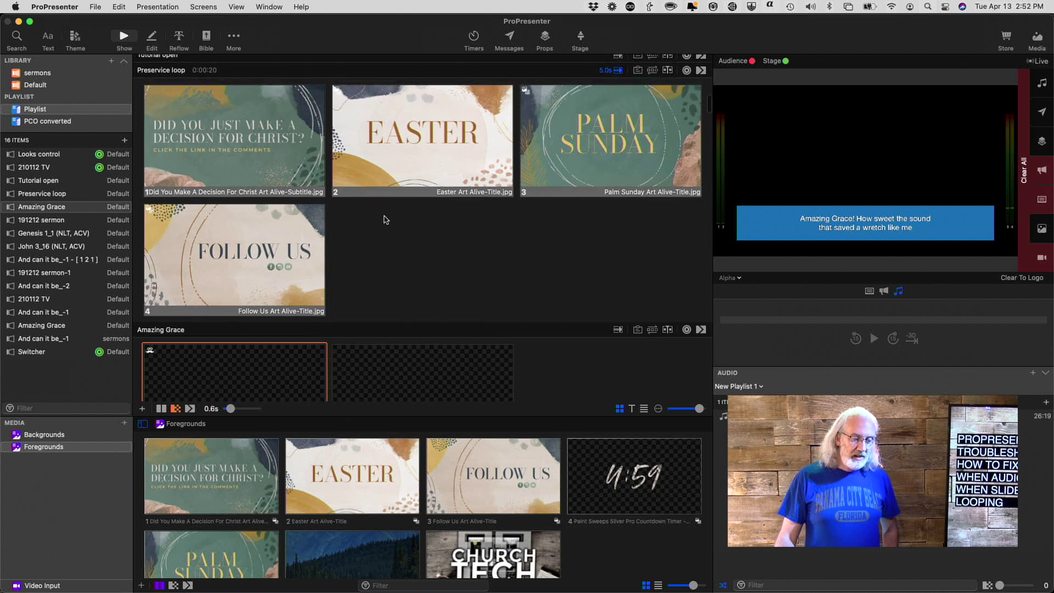
{"action": "left_click", "coordinate": [212, 144]}
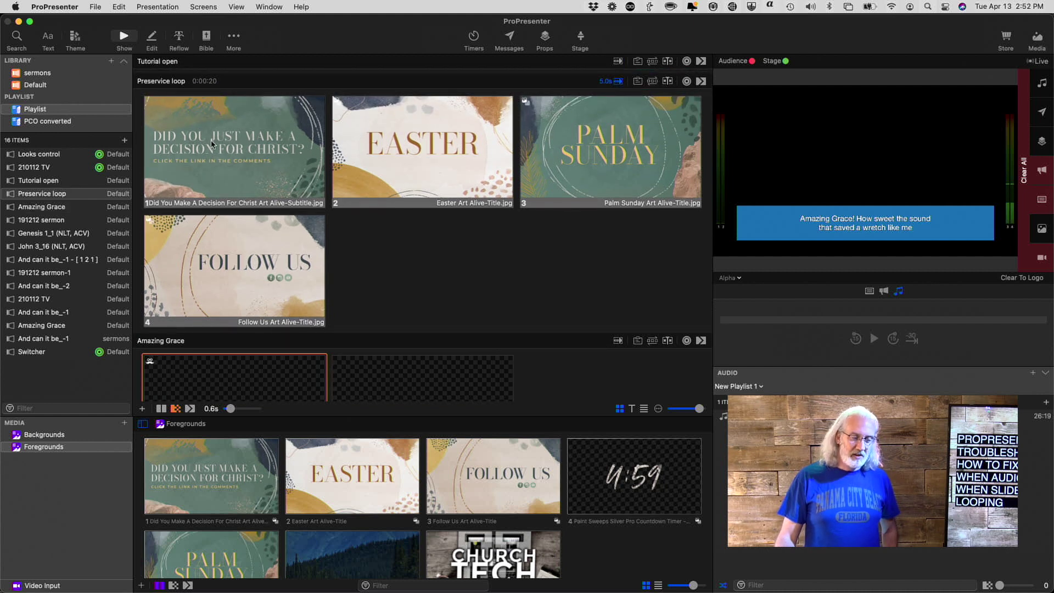
{"action": "scroll", "coordinate": [170, 359], "scroll_direction": "down", "scroll_amount": 2}
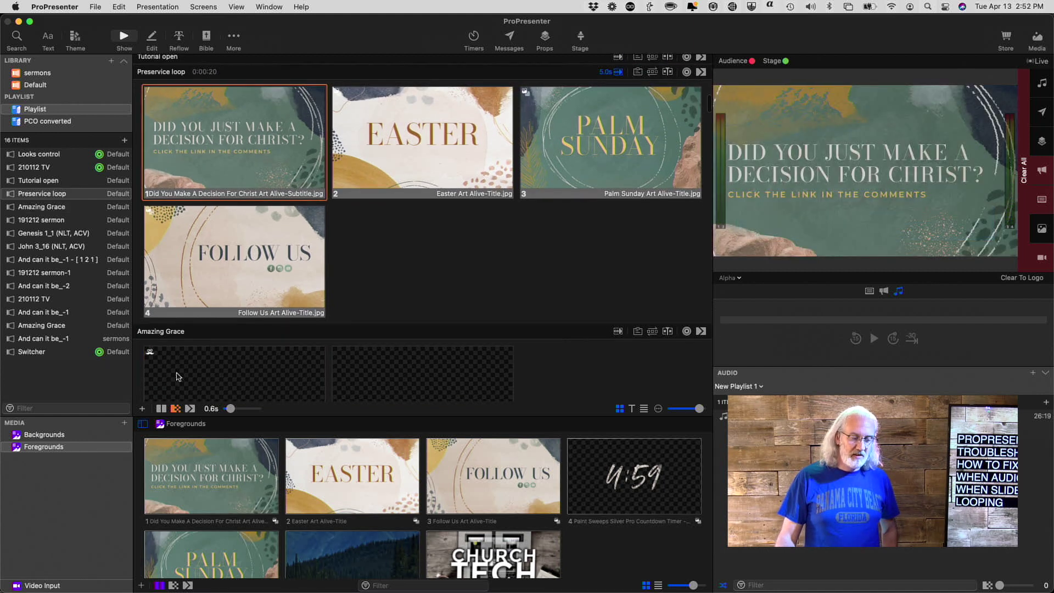
{"action": "left_click", "coordinate": [207, 331]}
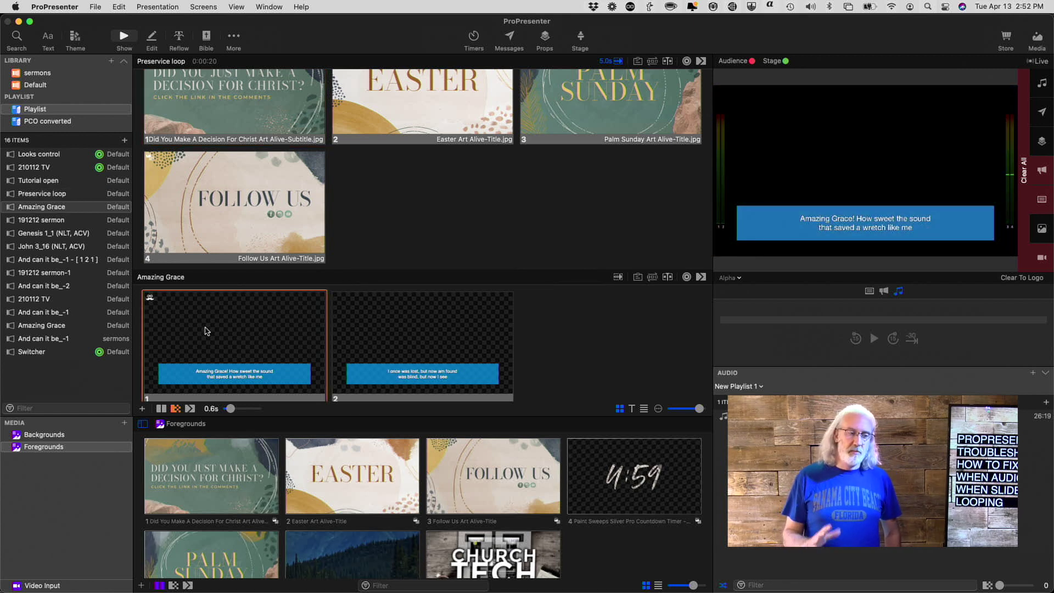
{"action": "scroll", "coordinate": [337, 244], "scroll_direction": "up", "scroll_amount": 1}
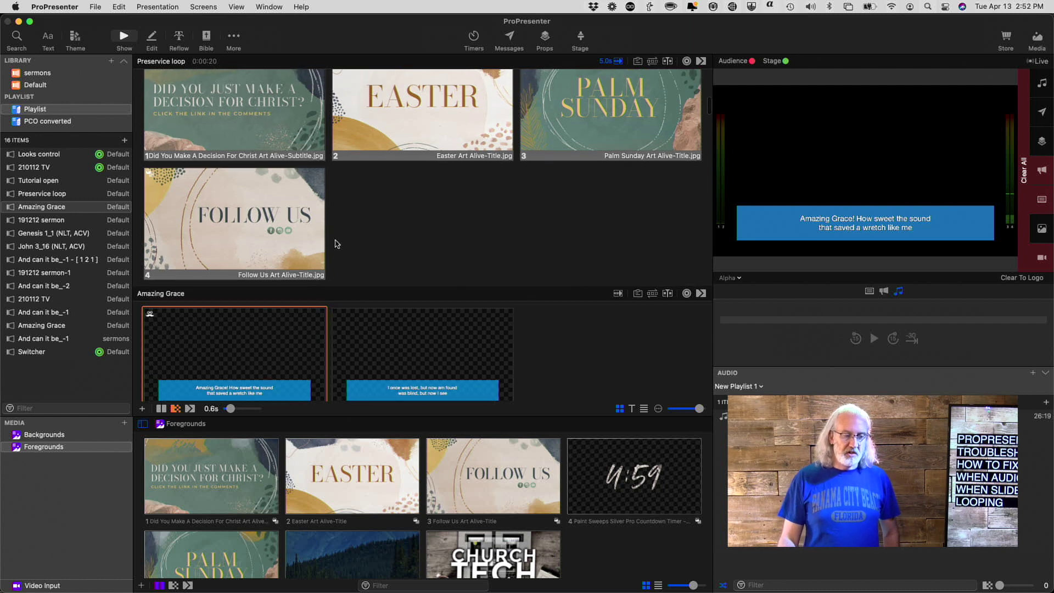
{"action": "scroll", "coordinate": [337, 244], "scroll_direction": "up", "scroll_amount": 2}
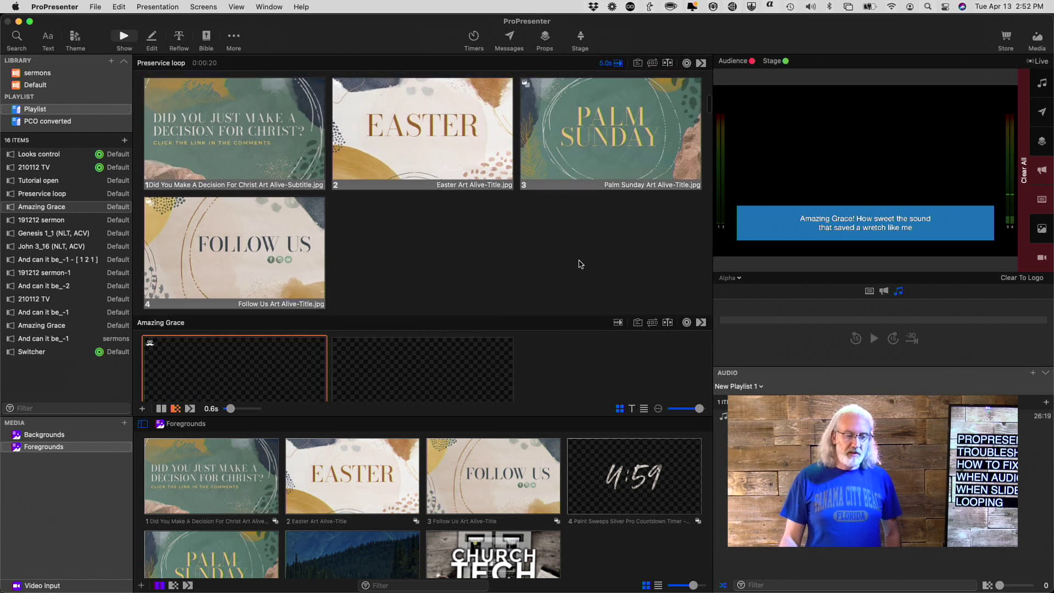
Step: Convert the media actions of the Easter, Palm Sunday and Follow Us slides into slide elements
{"action": "left_click_drag", "start_coordinate": [611, 265], "coordinate": [440, 157]}
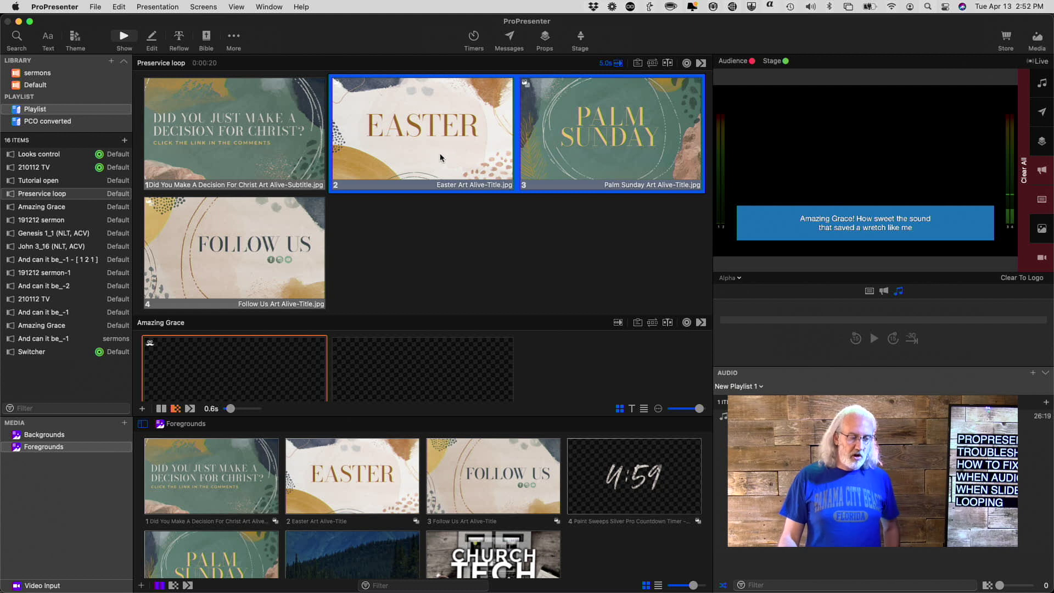
{"action": "left_click", "coordinate": [376, 265]}
{"action": "left_click", "coordinate": [306, 245]}
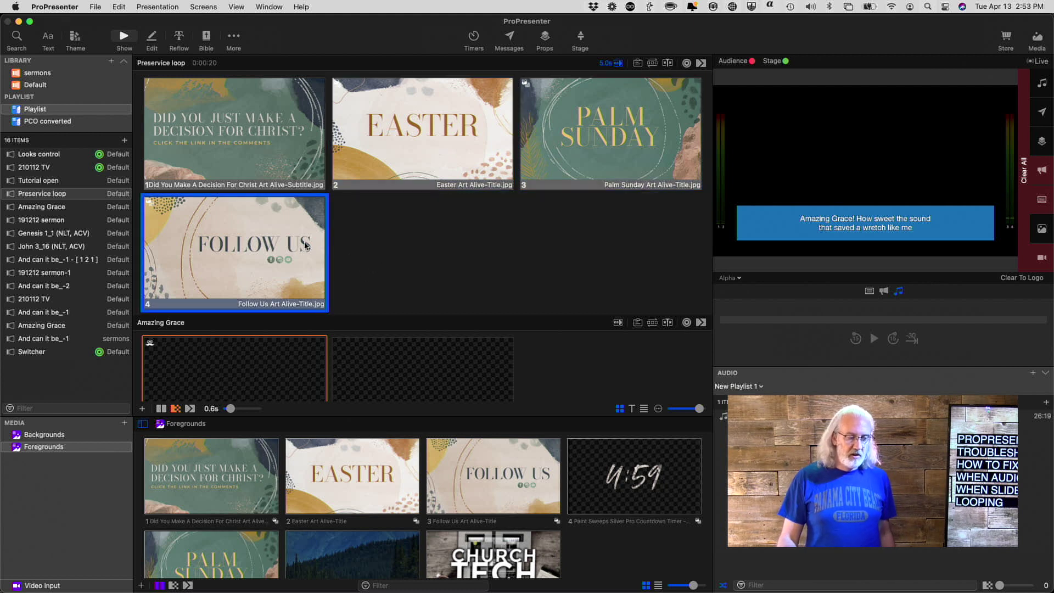
{"action": "left_click", "coordinate": [394, 166], "text": "shift"}
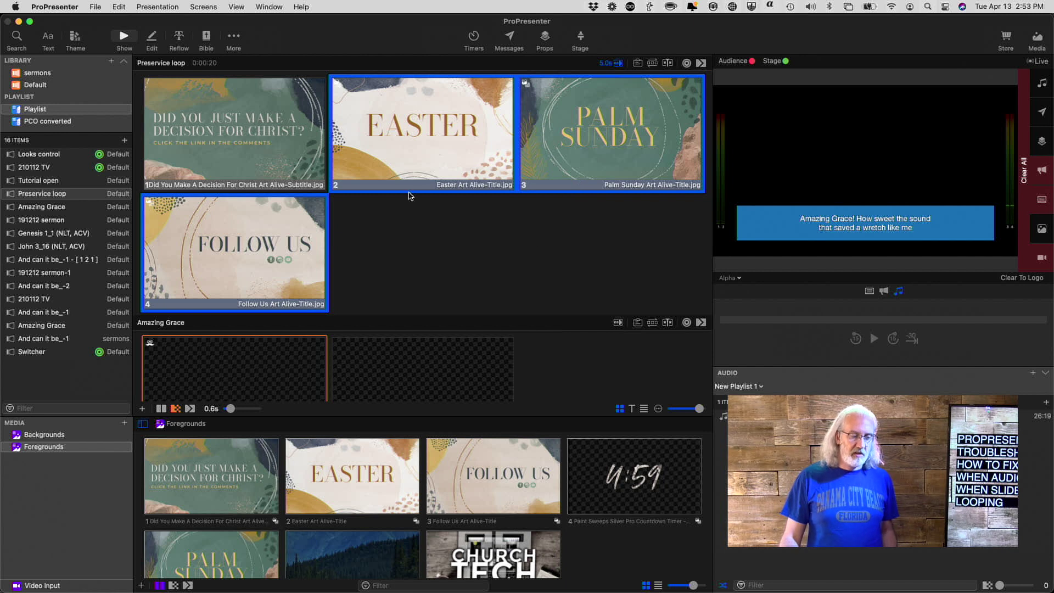
{"action": "right_click", "coordinate": [421, 148]}
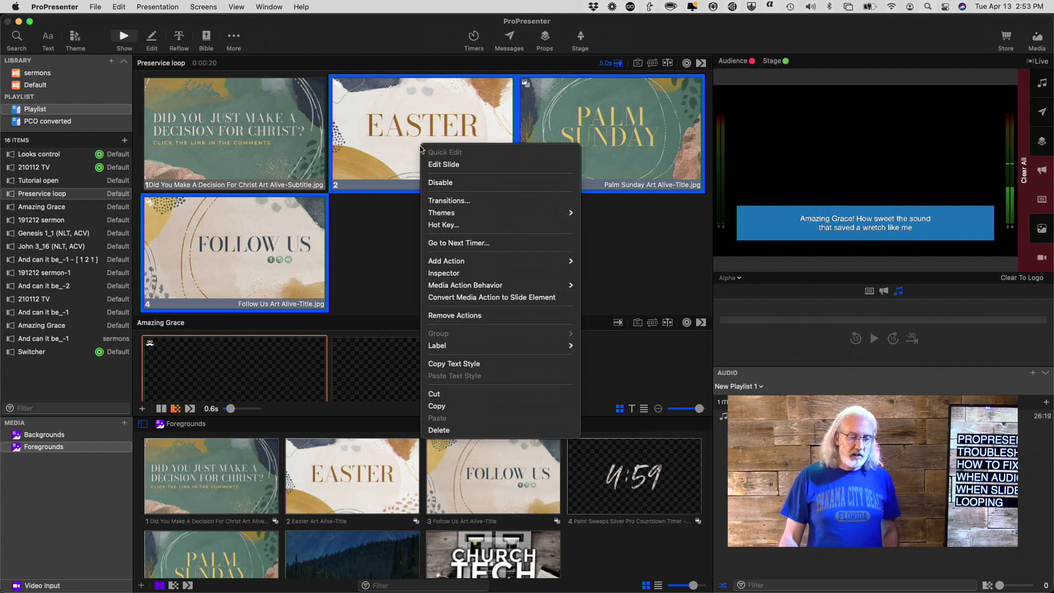
{"action": "mouse_move", "coordinate": [437, 286]}
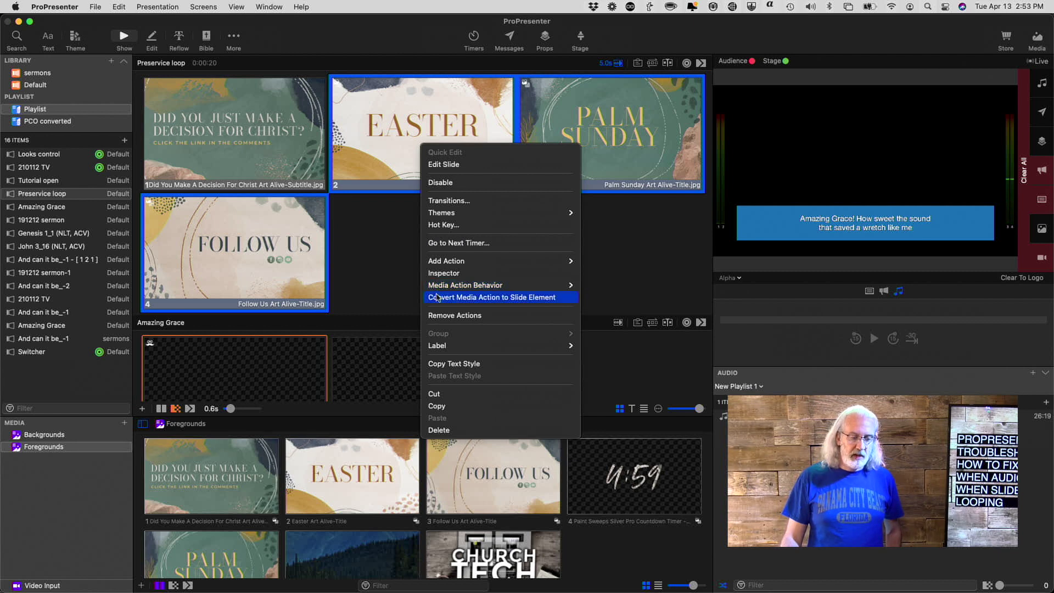
{"action": "left_click", "coordinate": [437, 298]}
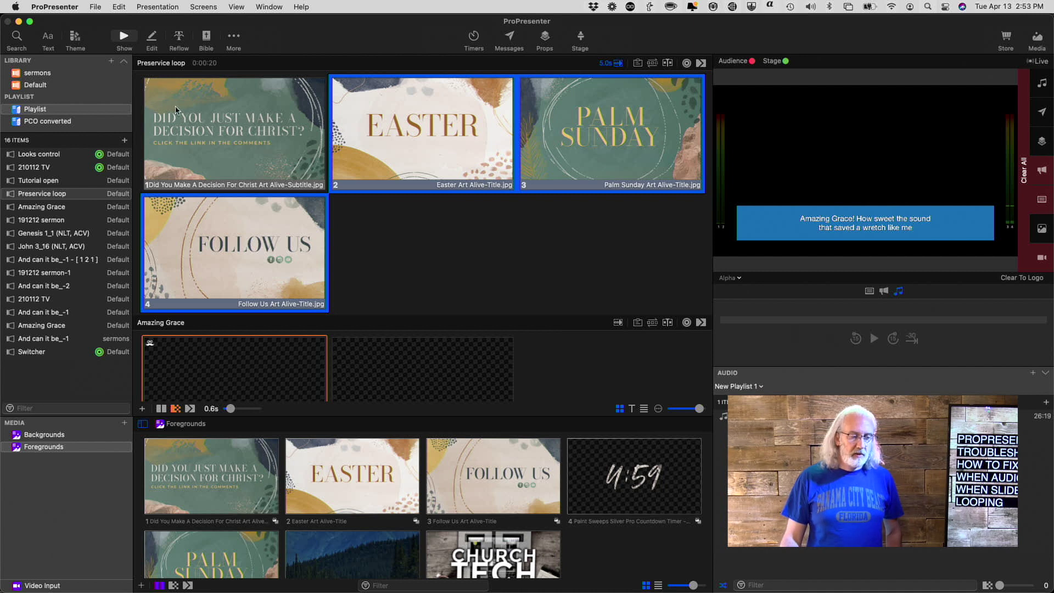
{"action": "left_click", "coordinate": [430, 277]}
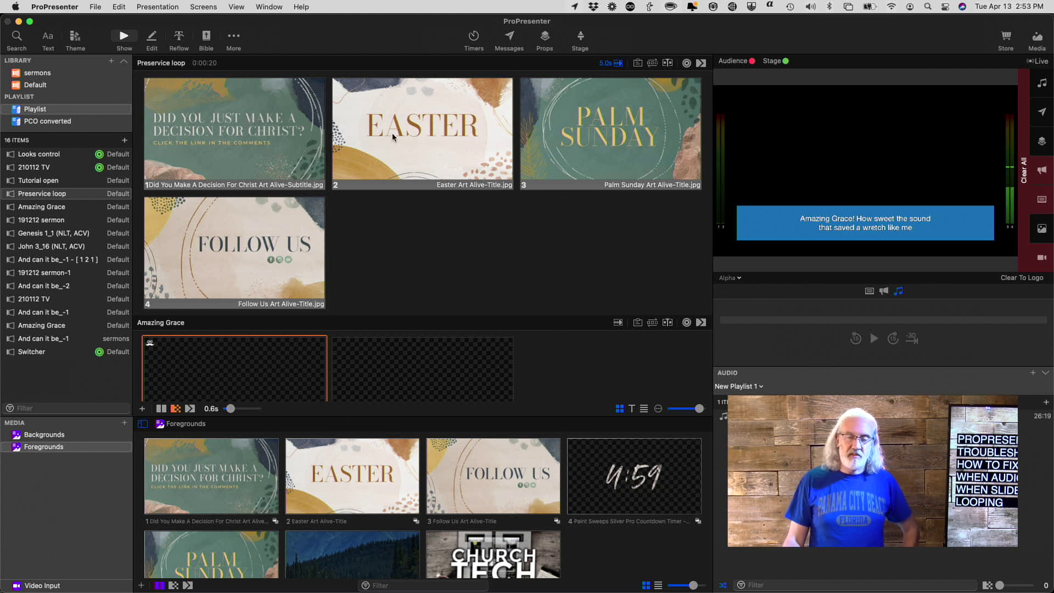
{"action": "right_click", "coordinate": [247, 130]}
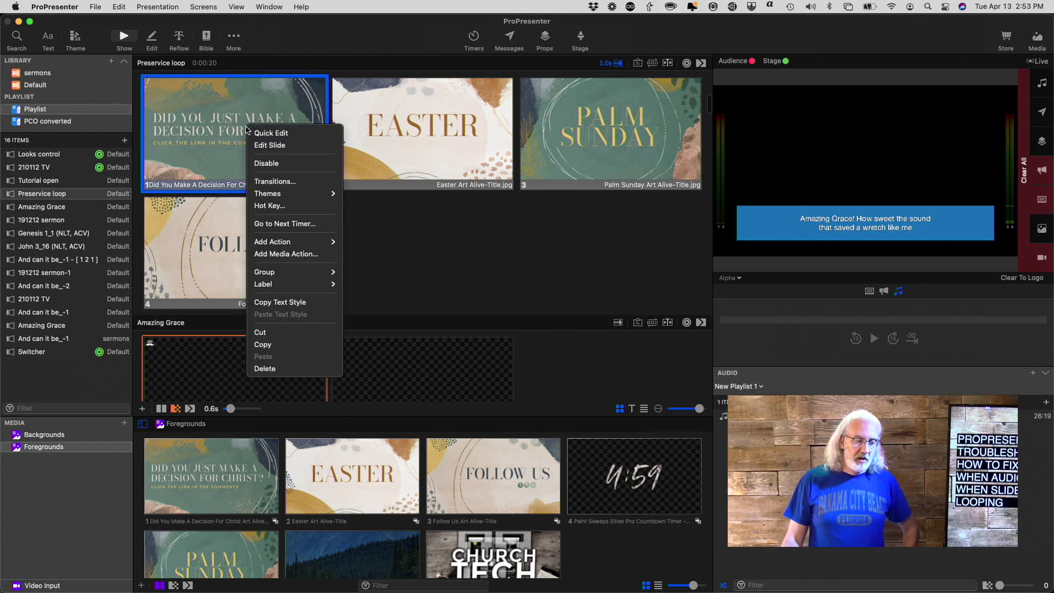
Step: Edit loop slide 1, select its text and image objects, and toggle the image's visibility
{"action": "left_click", "coordinate": [269, 145]}
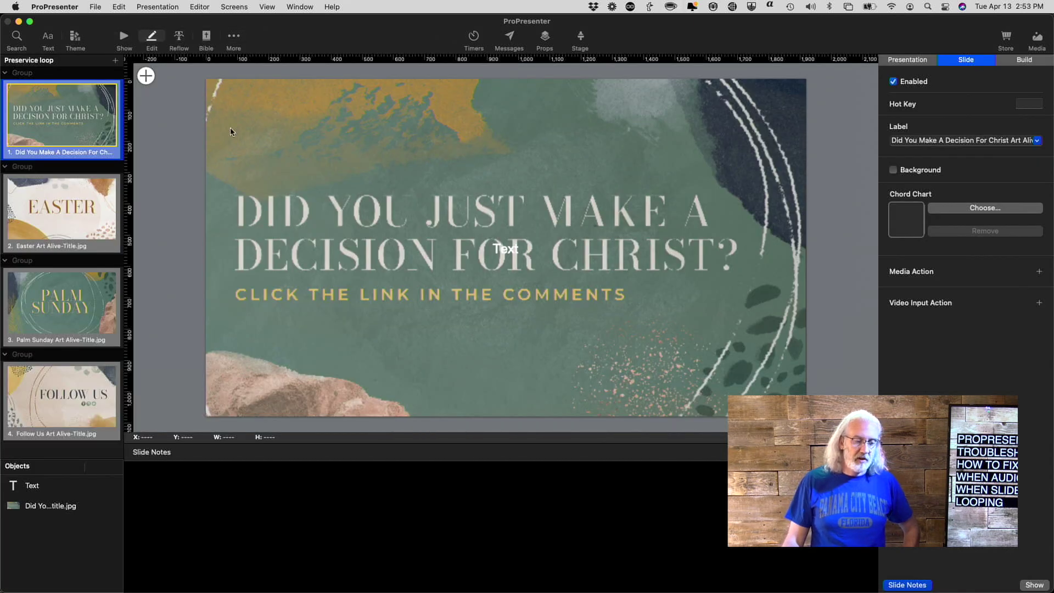
{"action": "left_click", "coordinate": [566, 311]}
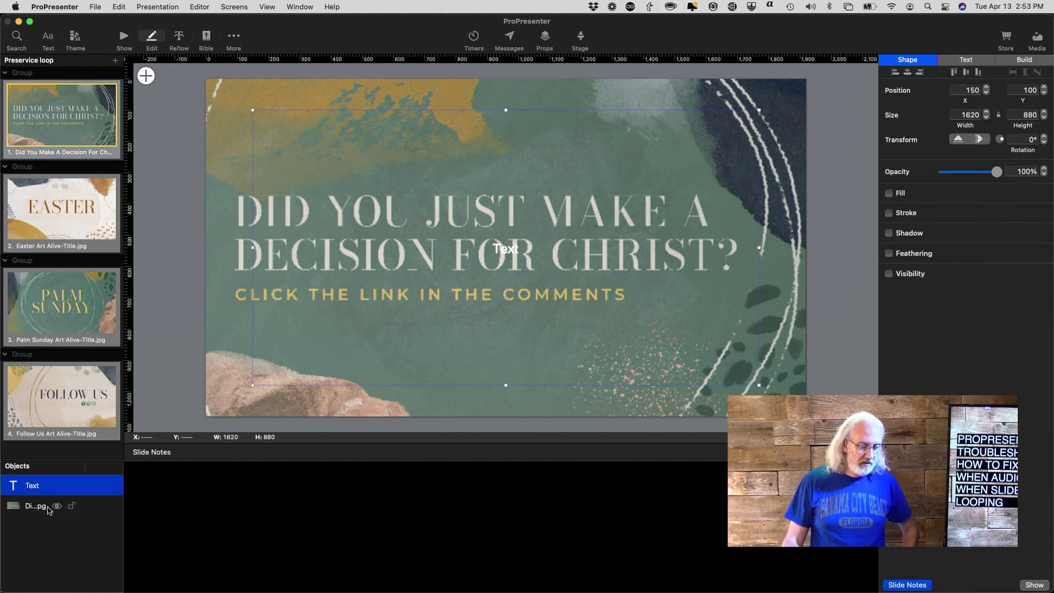
{"action": "left_click", "coordinate": [29, 505]}
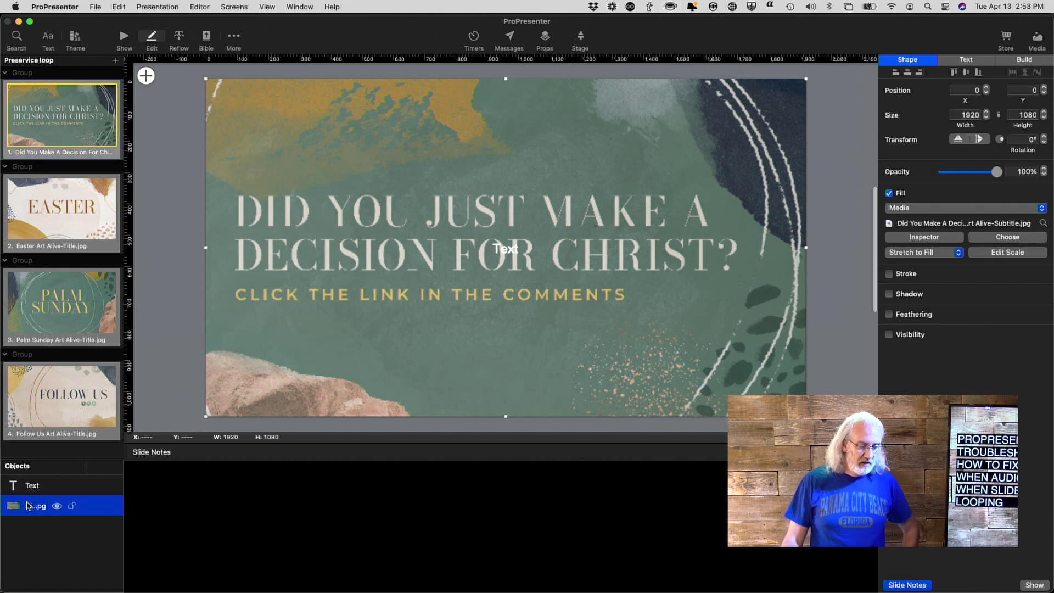
{"action": "left_click", "coordinate": [57, 507]}
{"action": "left_click", "coordinate": [58, 506]}
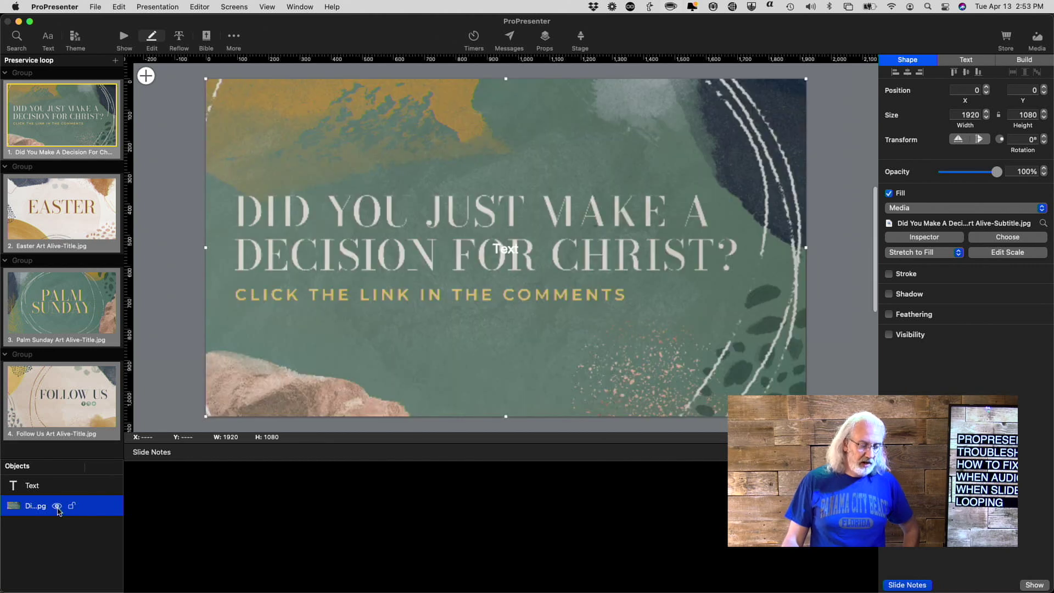
{"action": "left_click", "coordinate": [57, 507]}
{"action": "left_click", "coordinate": [58, 506]}
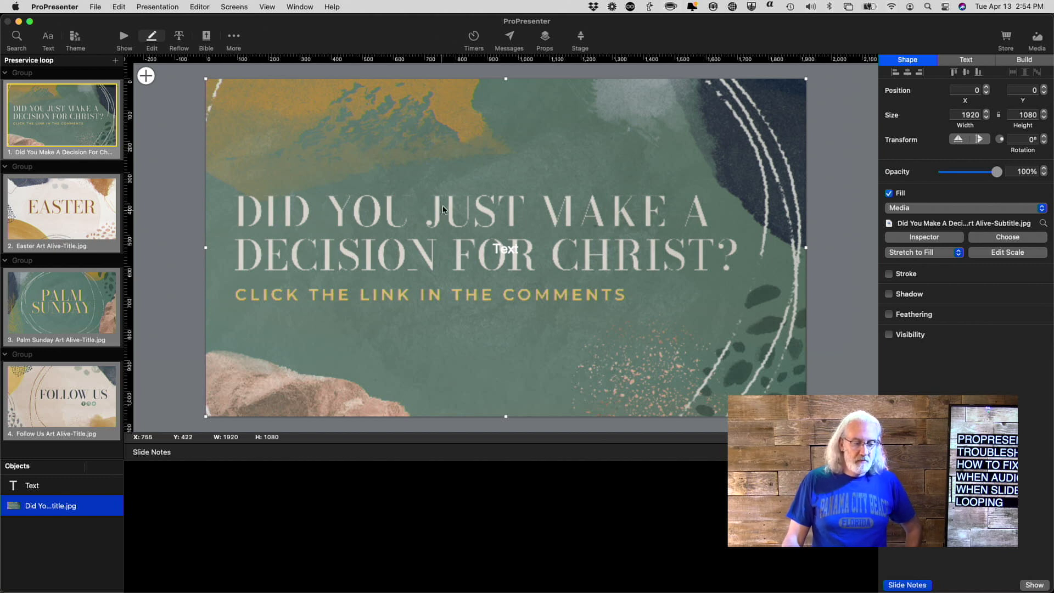
Step: Check the Easter, Palm Sunday and Follow Us slides in the editor for their image elements
{"action": "left_click", "coordinate": [86, 220]}
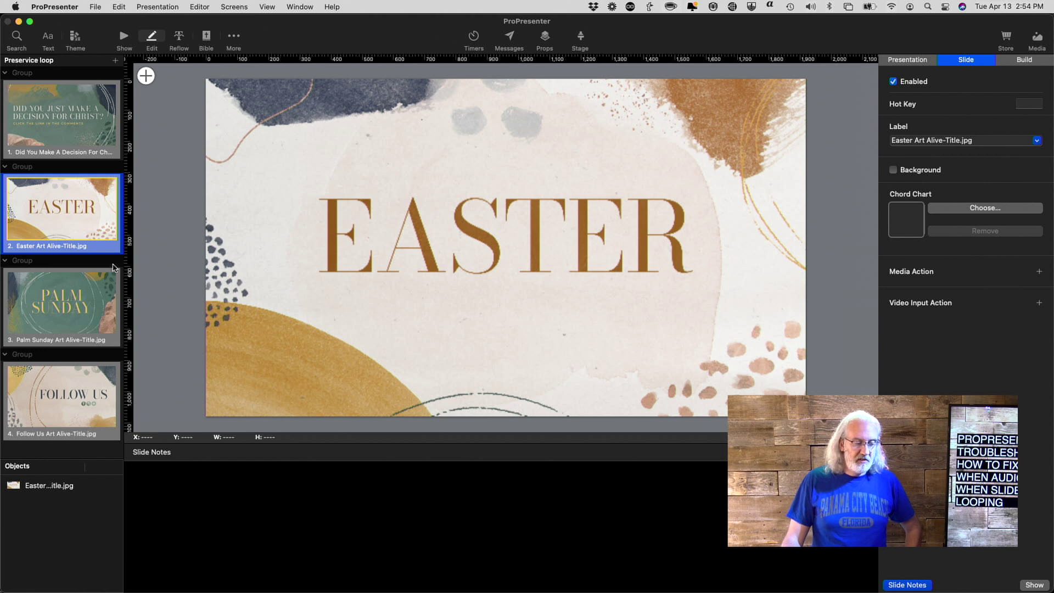
{"action": "left_click", "coordinate": [84, 306]}
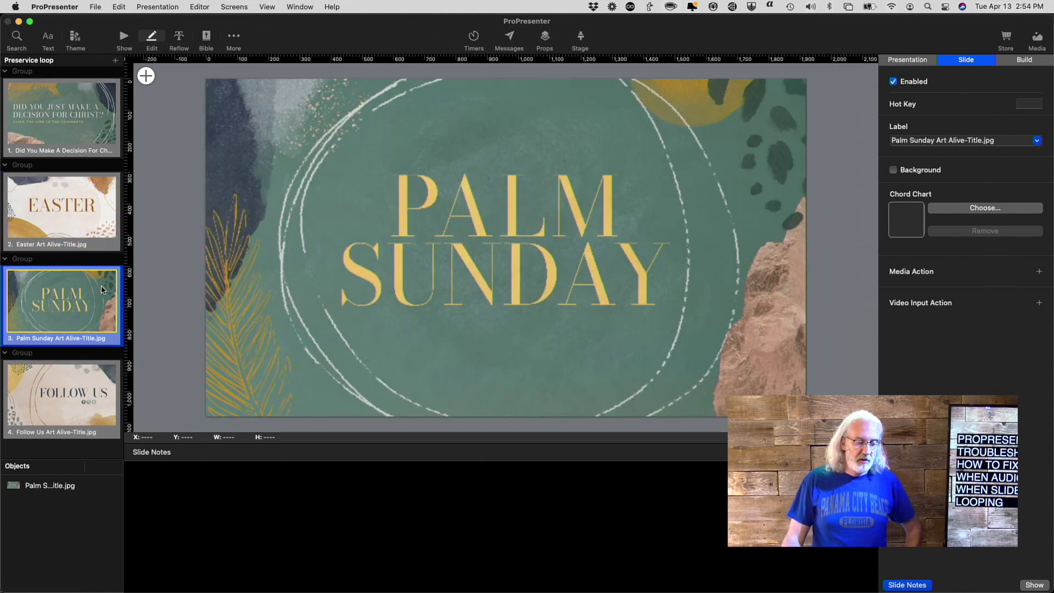
{"action": "left_click", "coordinate": [75, 381]}
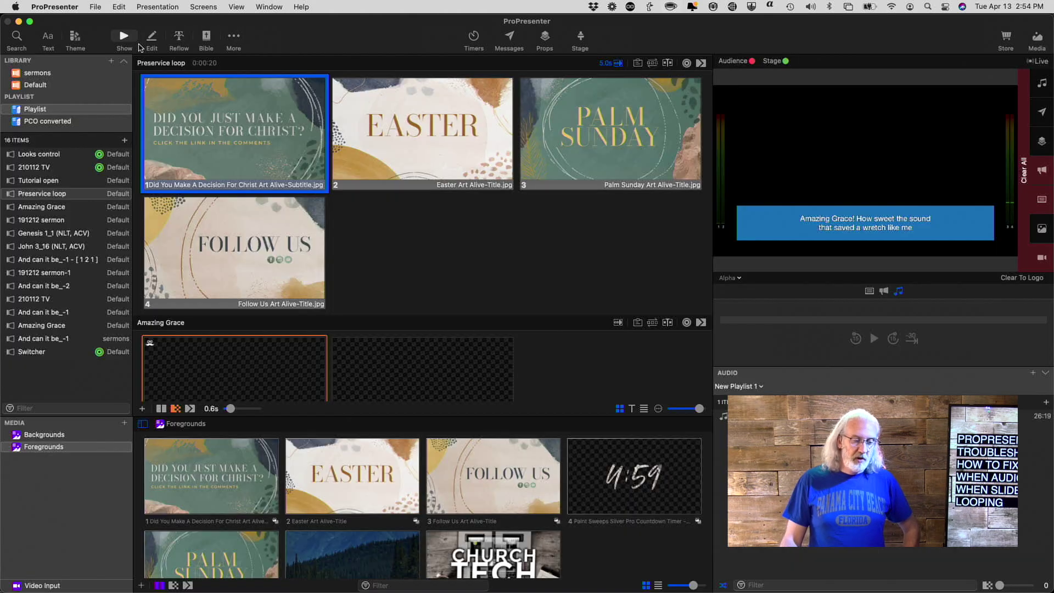
Step: Play the Episode 5 MP3 in Show view and step through Easter, Palm Sunday and Follow Us live
{"action": "left_click", "coordinate": [124, 36]}
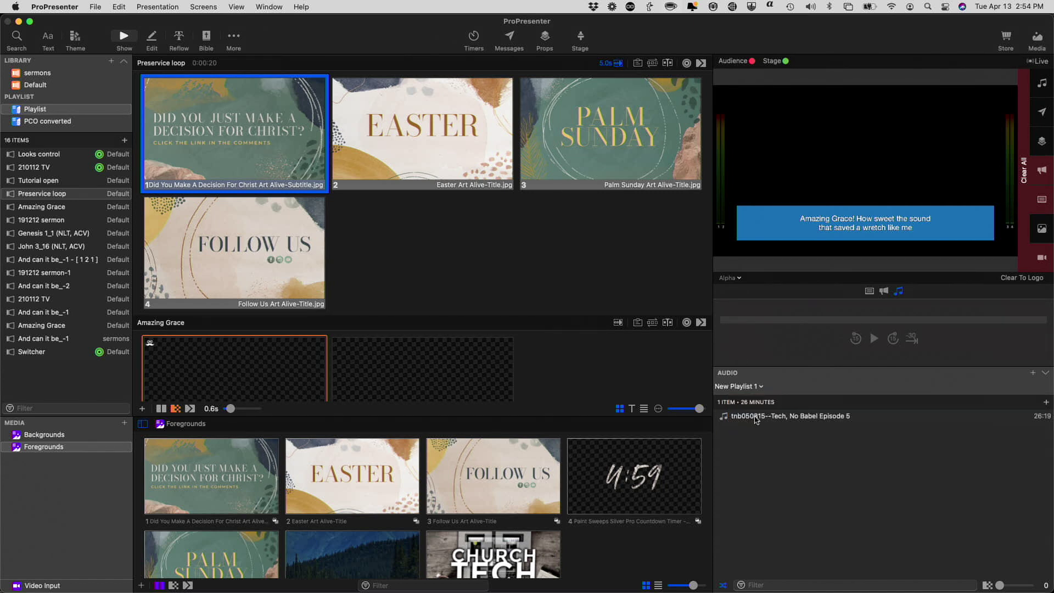
{"action": "left_click", "coordinate": [756, 416]}
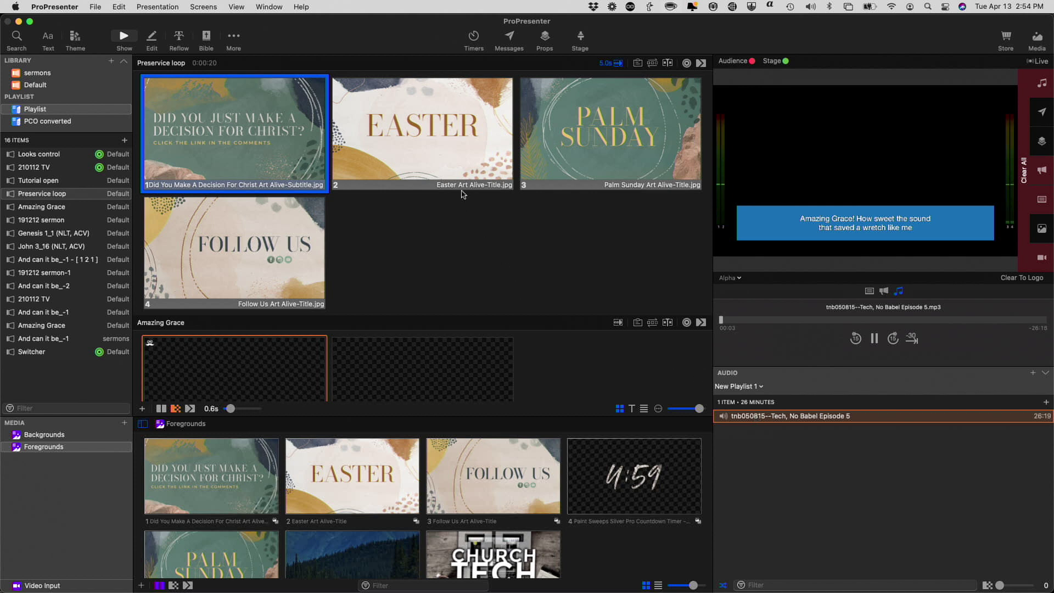
{"action": "left_click", "coordinate": [454, 144]}
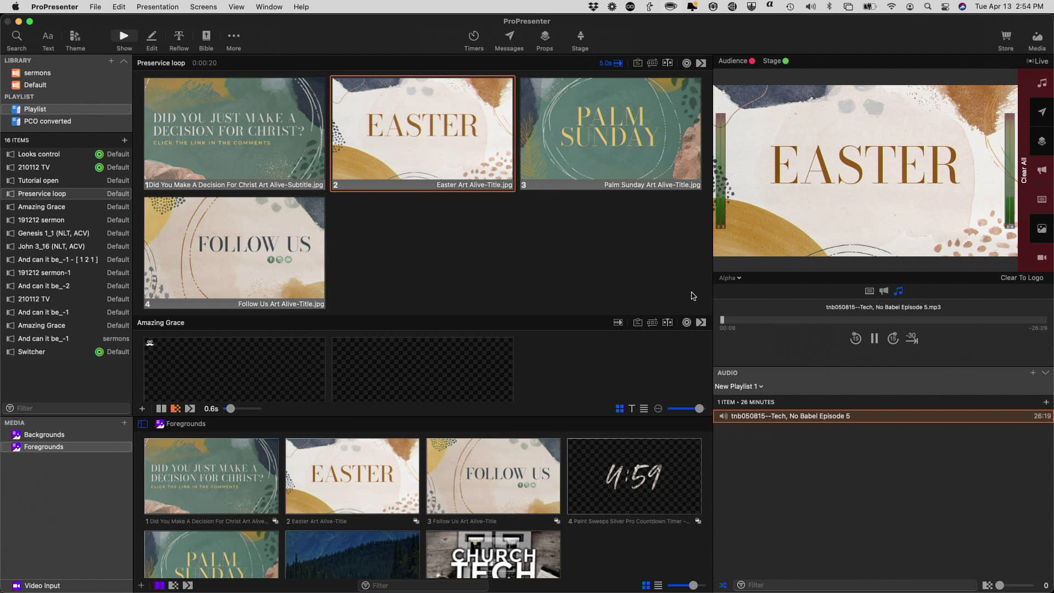
{"action": "key", "text": "Right"}
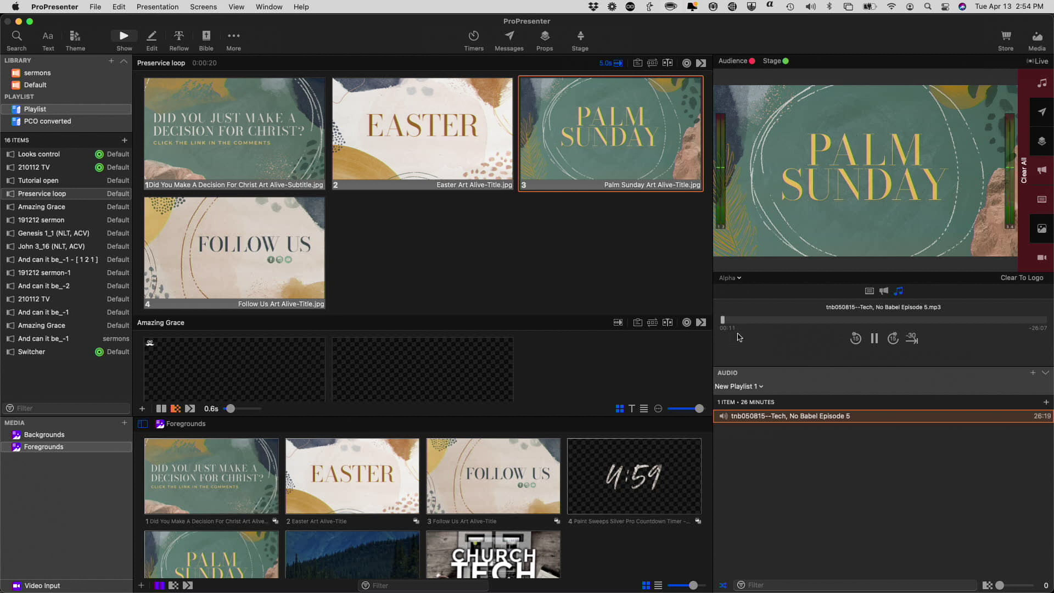
{"action": "left_click", "coordinate": [231, 263]}
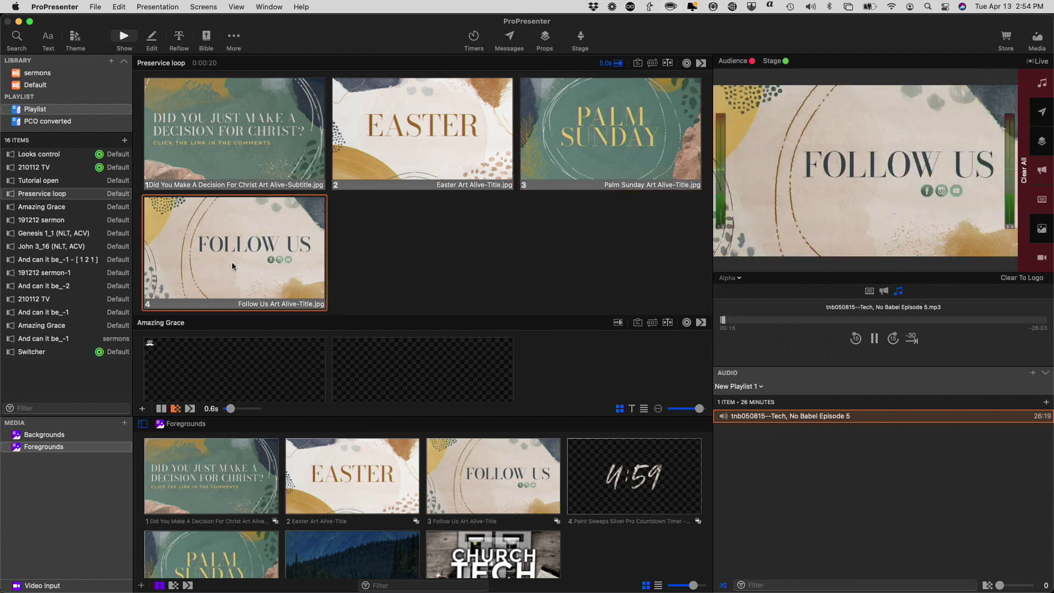